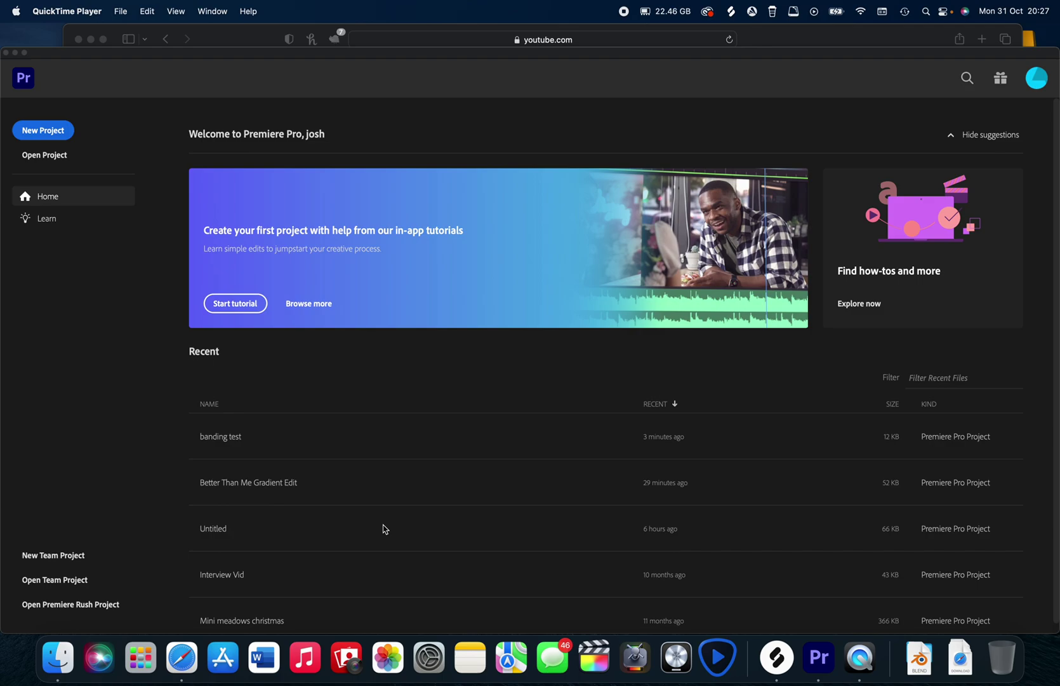
Open the 'banding test' project and briefly play the ProRes clip, stopping on the Her frame
click(221, 438)
click(224, 439)
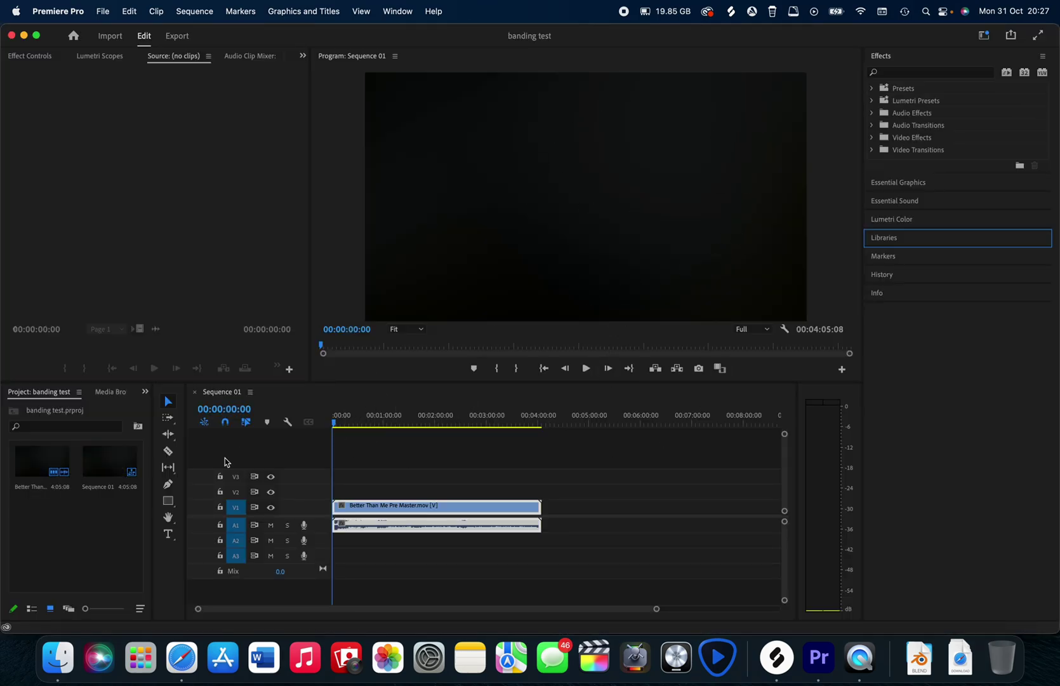
click(334, 425)
key(space)
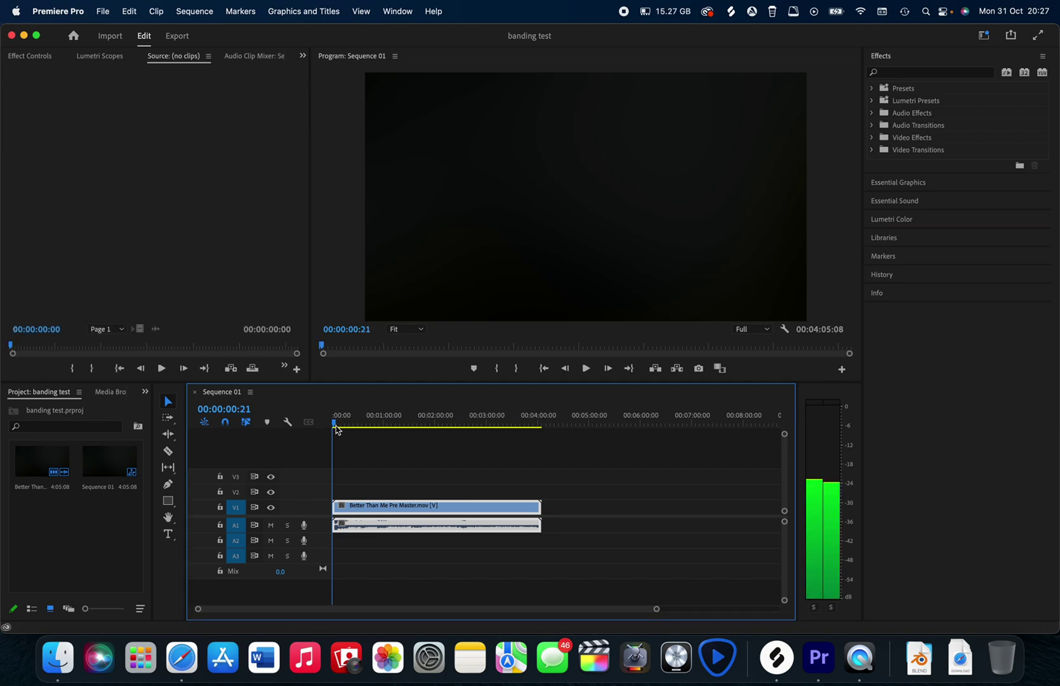
key(space)
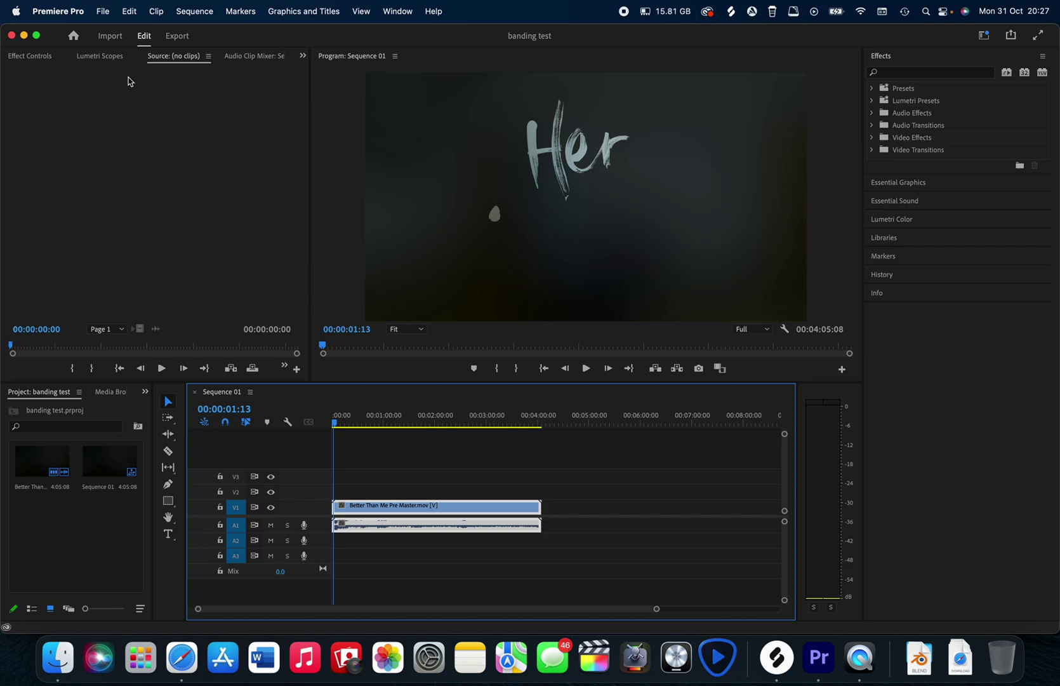
click(104, 13)
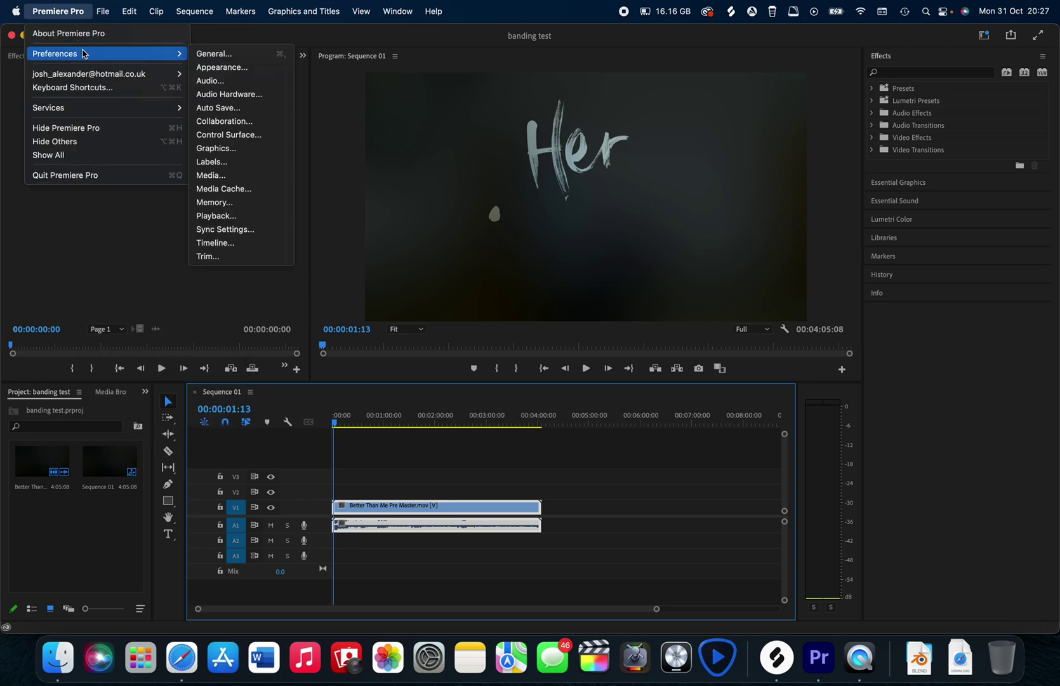
mouse_move(55, 54)
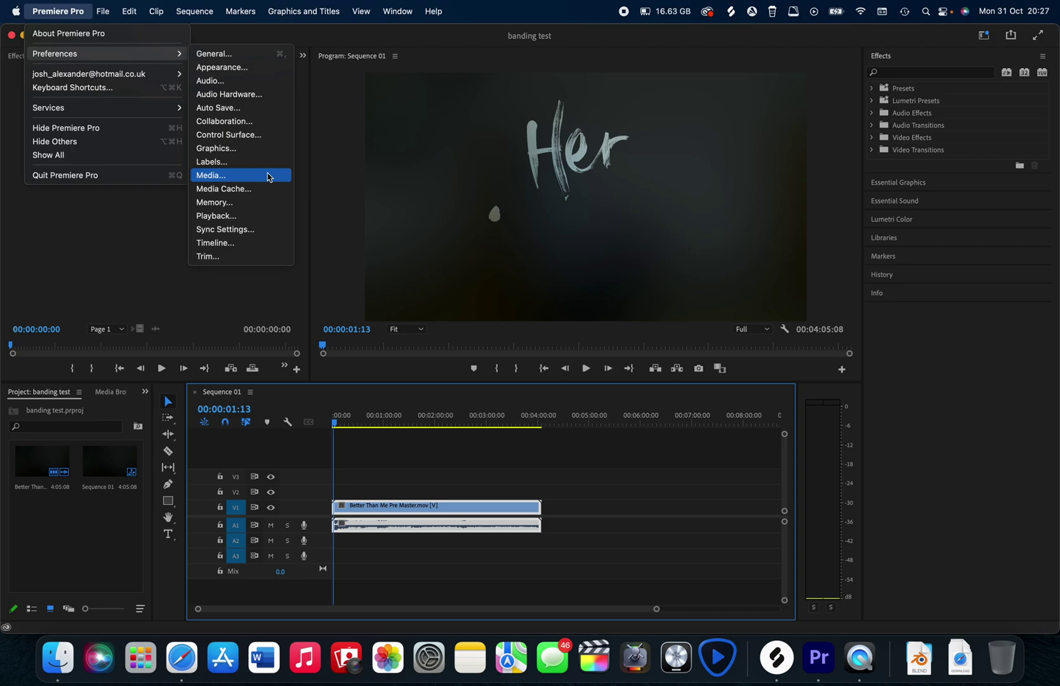
Uncheck 'Enable hardware accelerated decoding' in Preferences > Media and confirm with OK
click(234, 176)
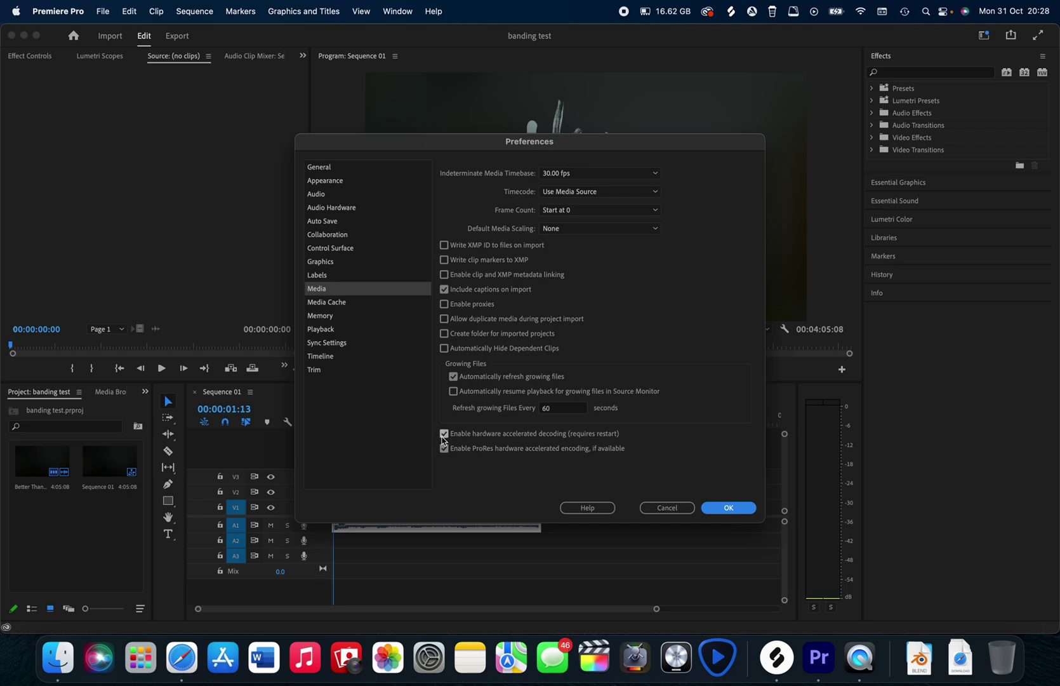
mouse_move(444, 434)
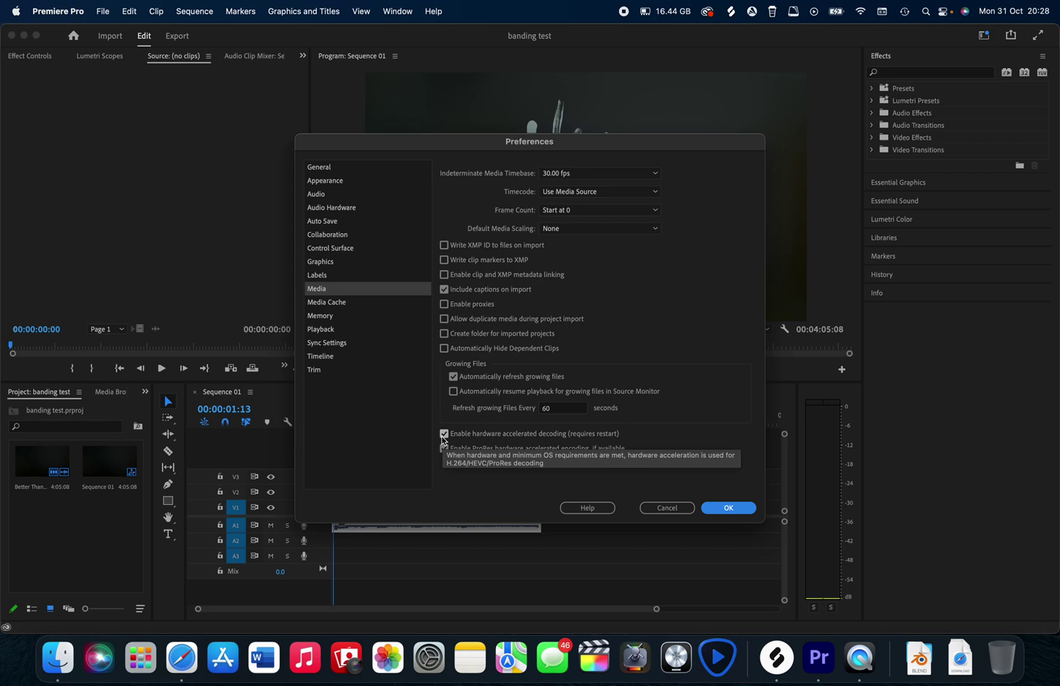
click(444, 433)
click(444, 433)
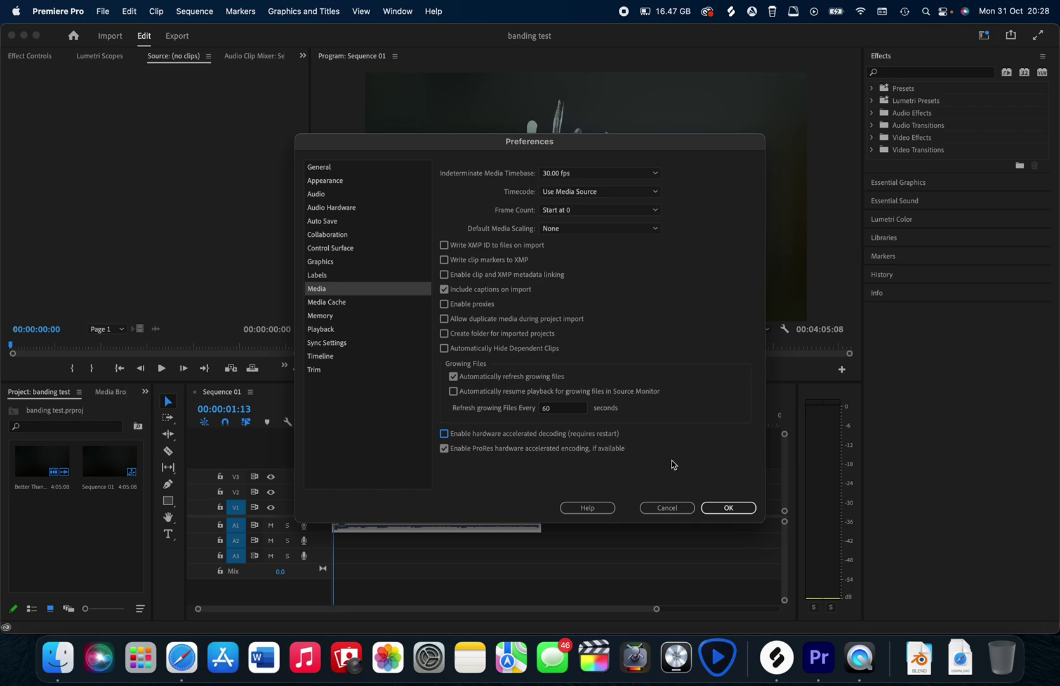
click(728, 508)
Quit Premiere Pro, relaunch it from the Dock, and reopen the 'banding test' project
click(12, 35)
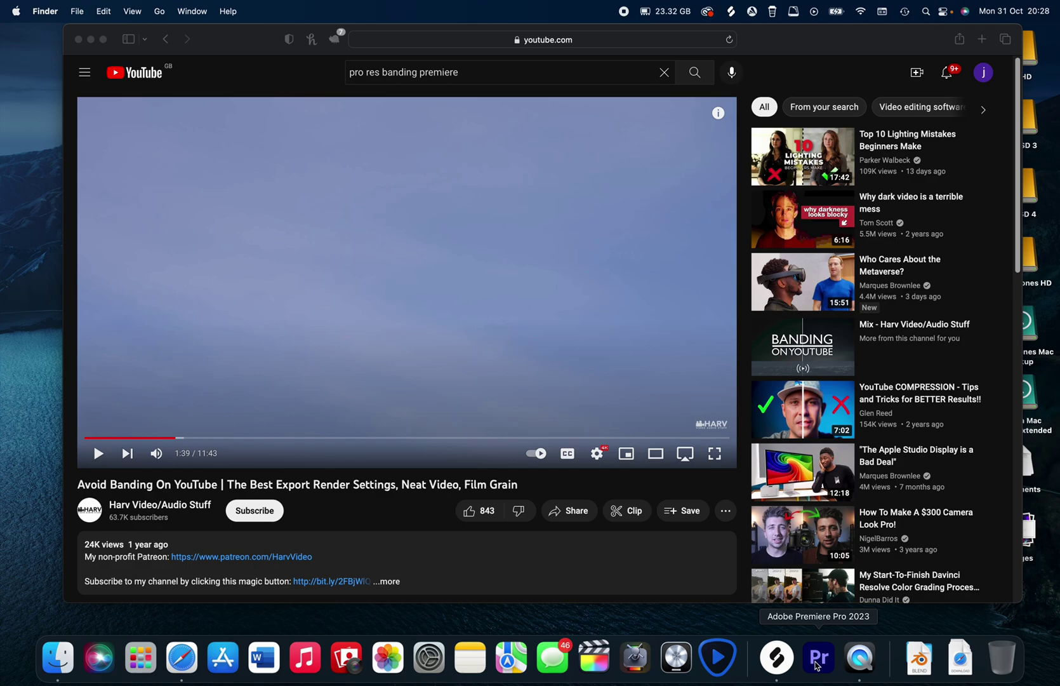
click(816, 658)
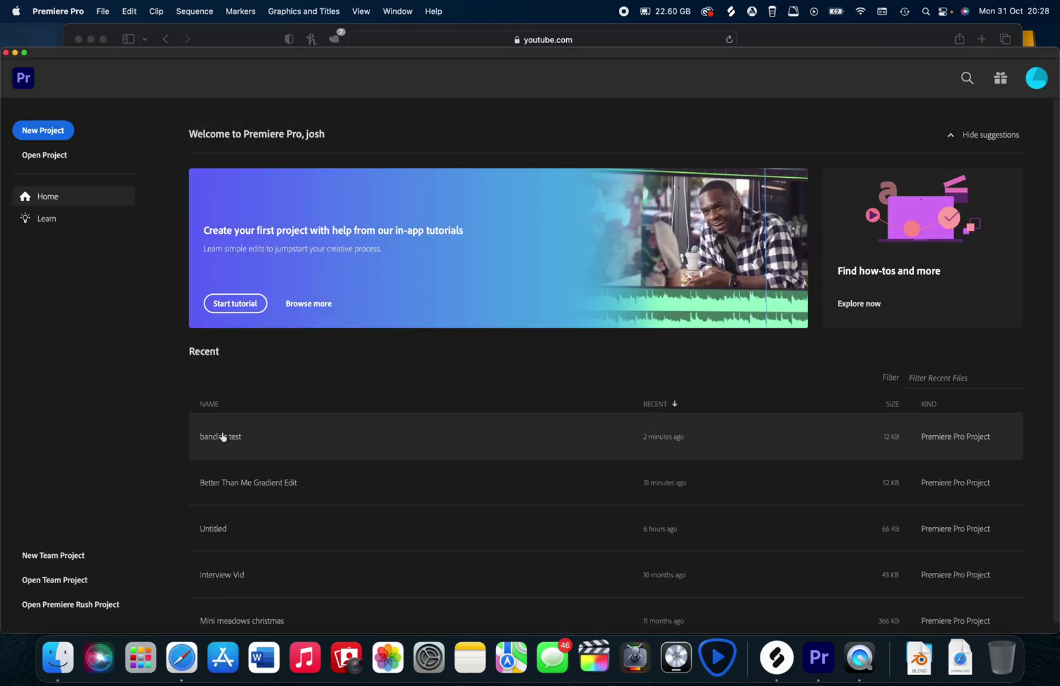
click(223, 436)
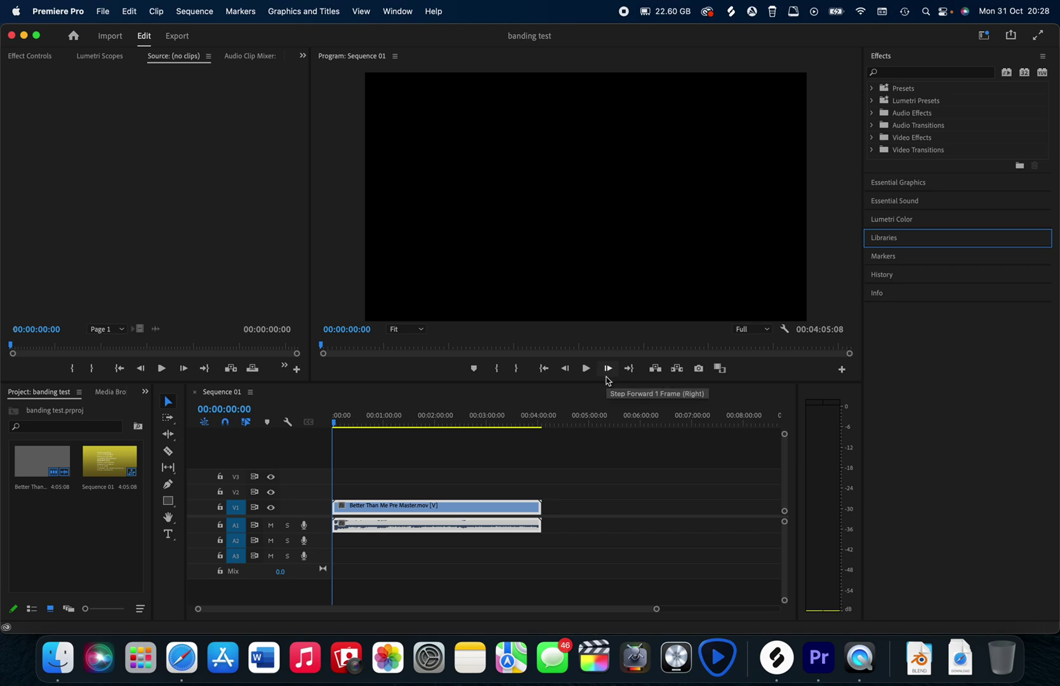